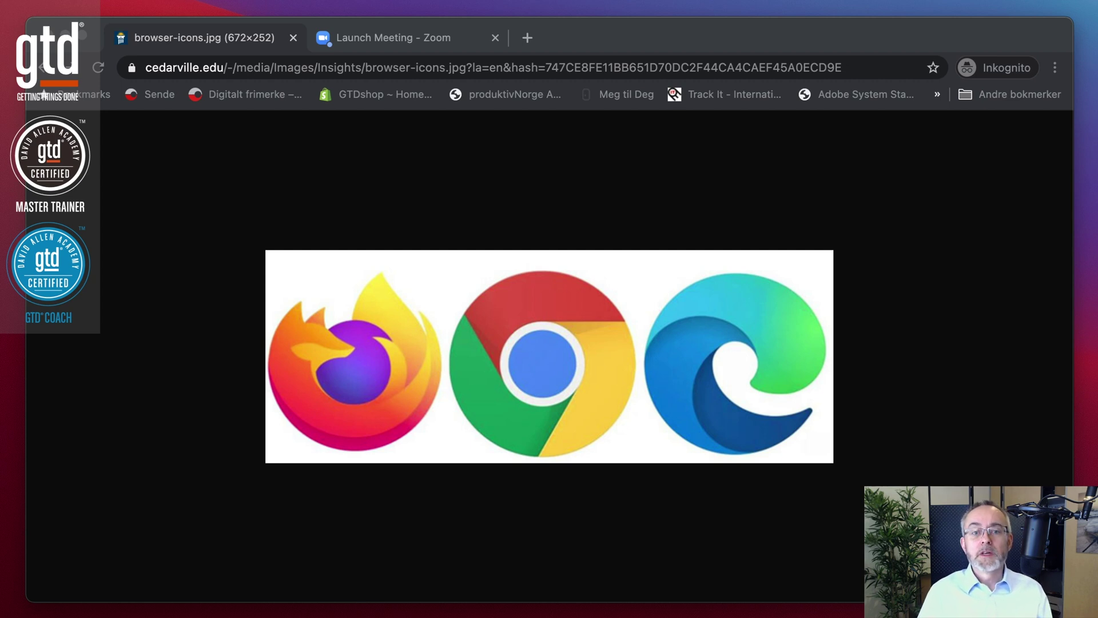
Step: Dismiss the prompt to open the Zoom desktop app on the launch page
{"action": "left_click", "coordinate": [395, 37]}
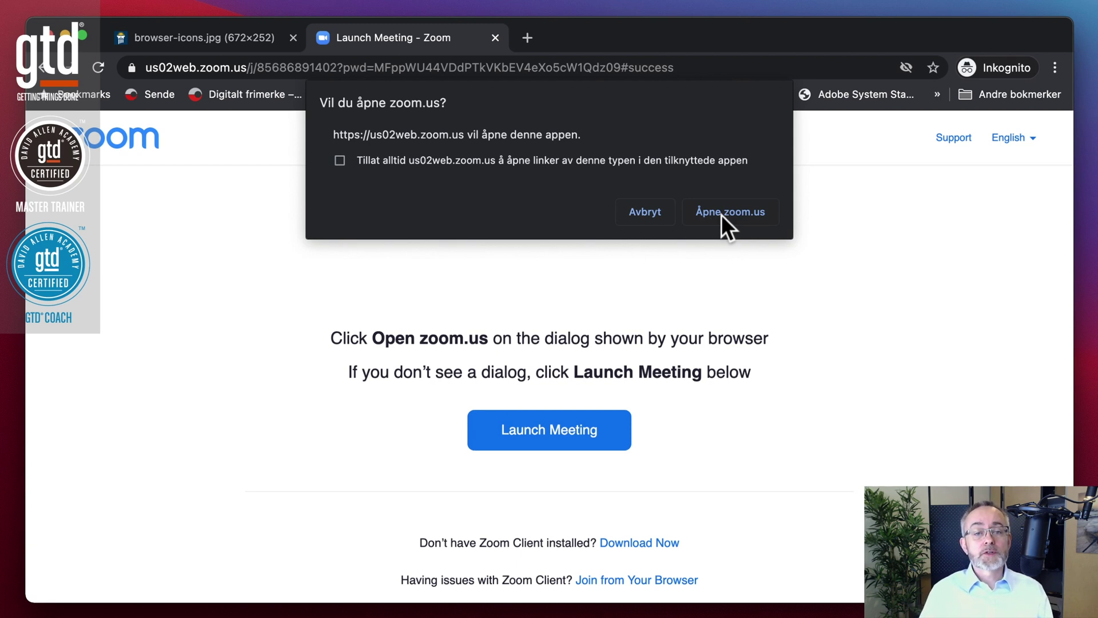
{"action": "left_click", "coordinate": [645, 212]}
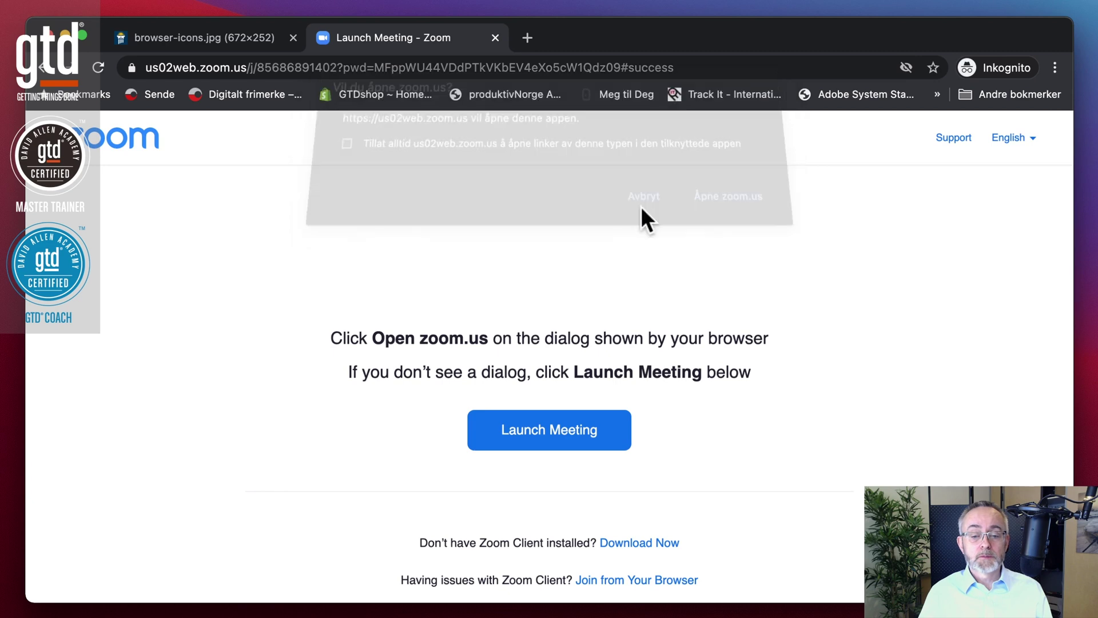
Step: Choose to join from the browser and enter the name 'Morten Testing'
{"action": "left_click", "coordinate": [639, 583]}
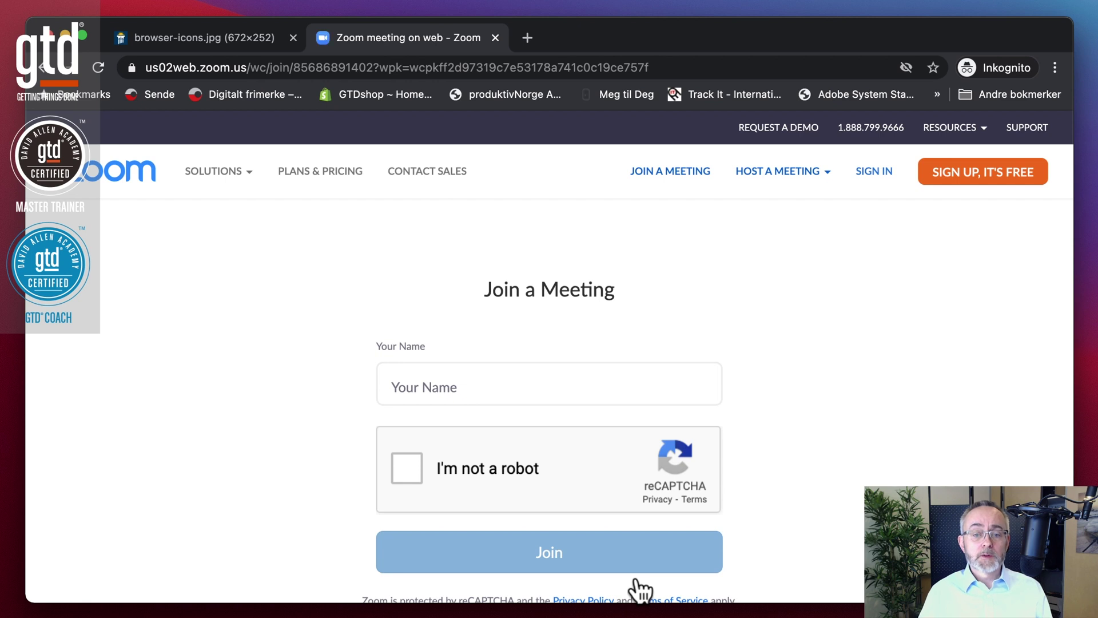
{"action": "left_click", "coordinate": [435, 386]}
{"action": "type", "text": "Morten"}
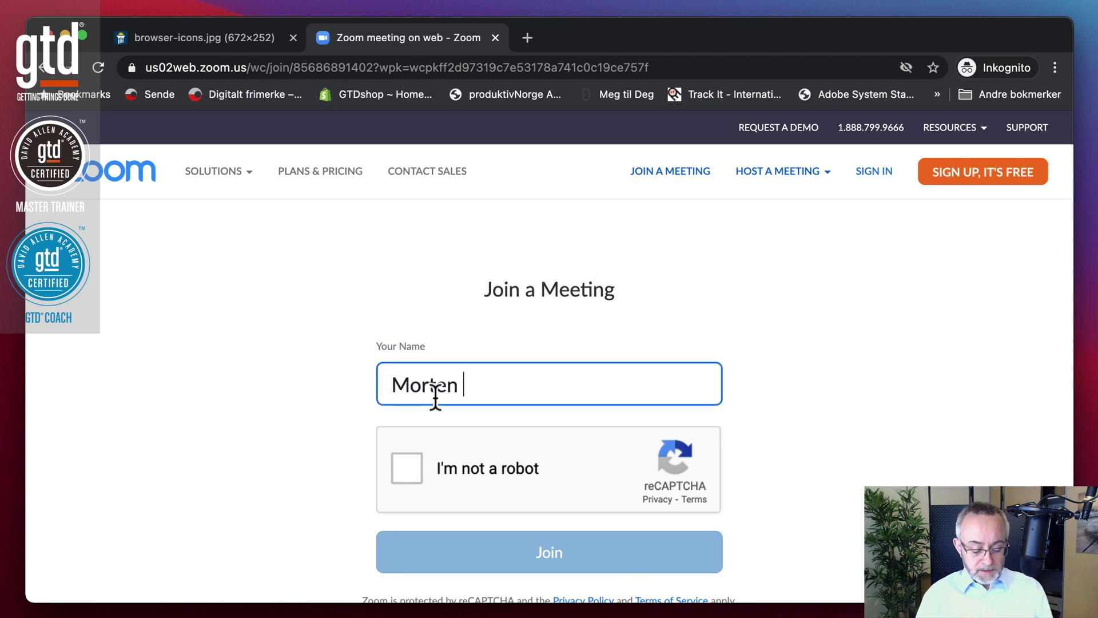
{"action": "type", "text": " Testing"}
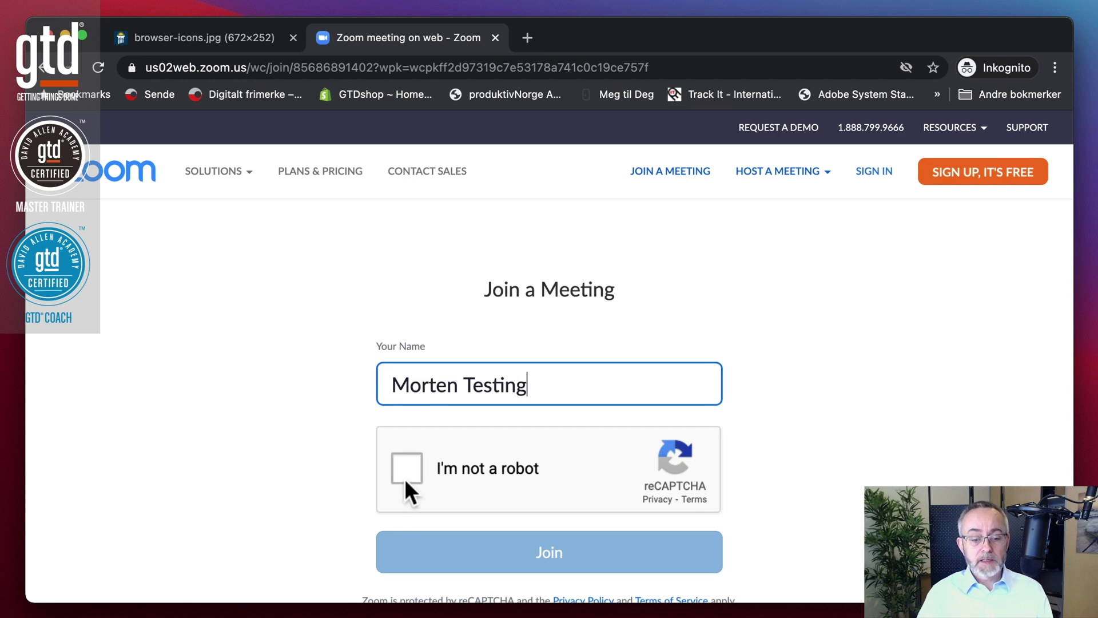
Step: Pass the 'I'm not a robot' check by selecting the bus tiles, then join with that name
{"action": "left_click", "coordinate": [405, 472]}
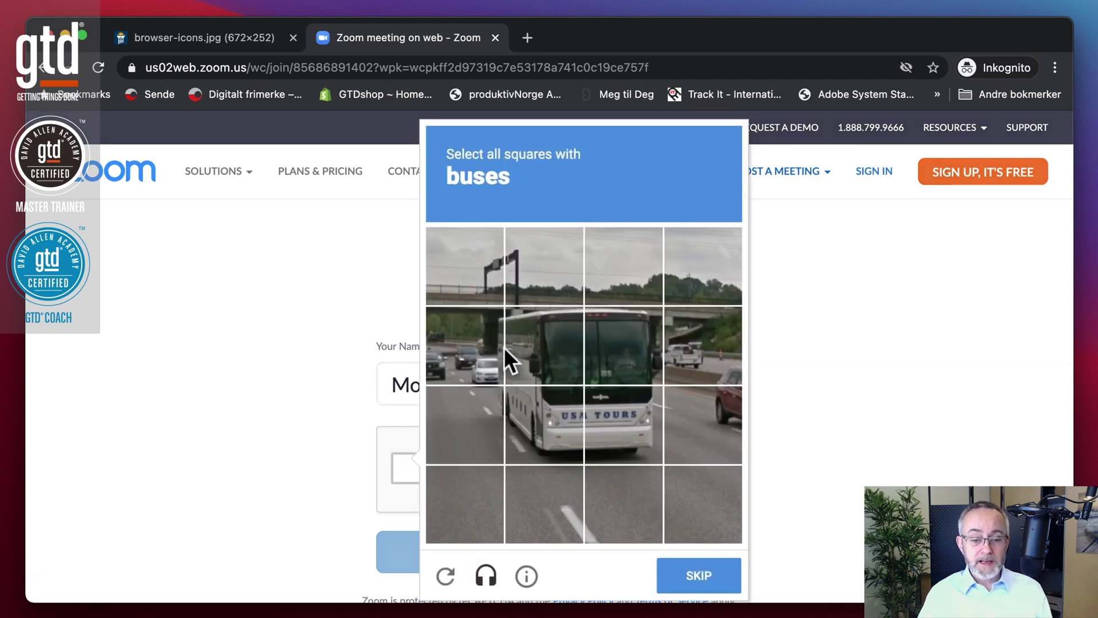
{"action": "left_click", "coordinate": [543, 348]}
{"action": "left_click", "coordinate": [623, 347]}
{"action": "left_click", "coordinate": [634, 417]}
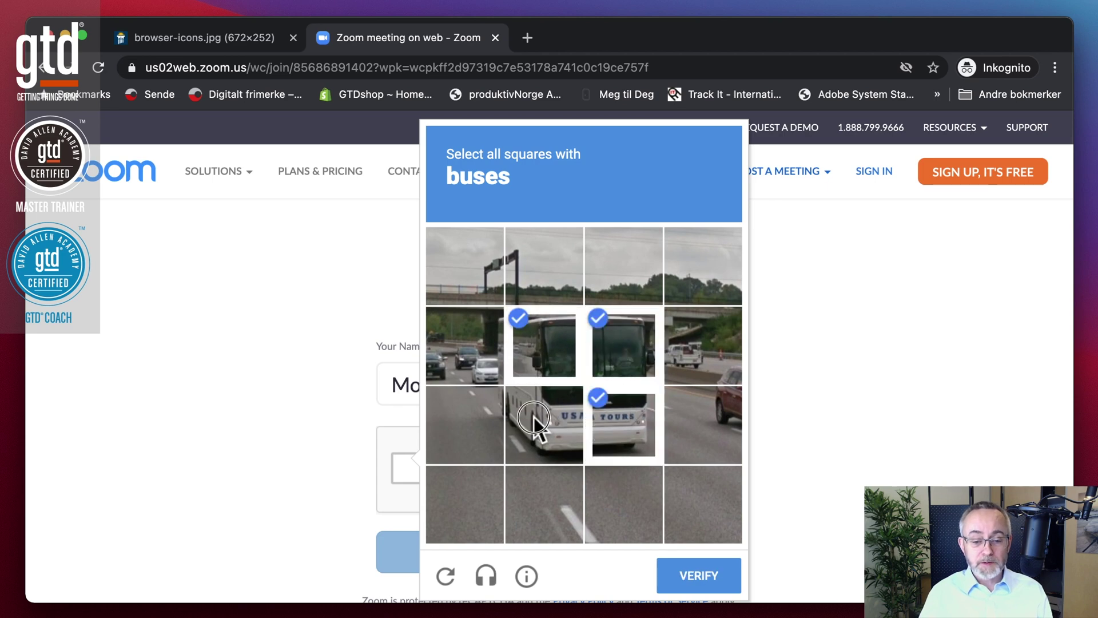
{"action": "left_click", "coordinate": [544, 425]}
{"action": "left_click", "coordinate": [706, 576]}
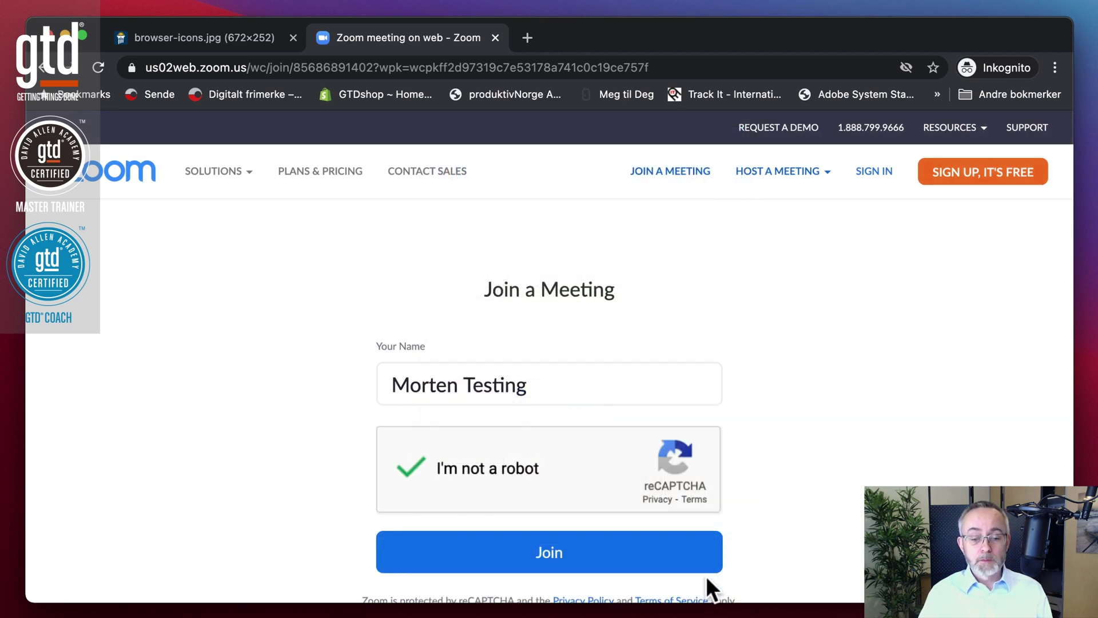
{"action": "left_click", "coordinate": [570, 558]}
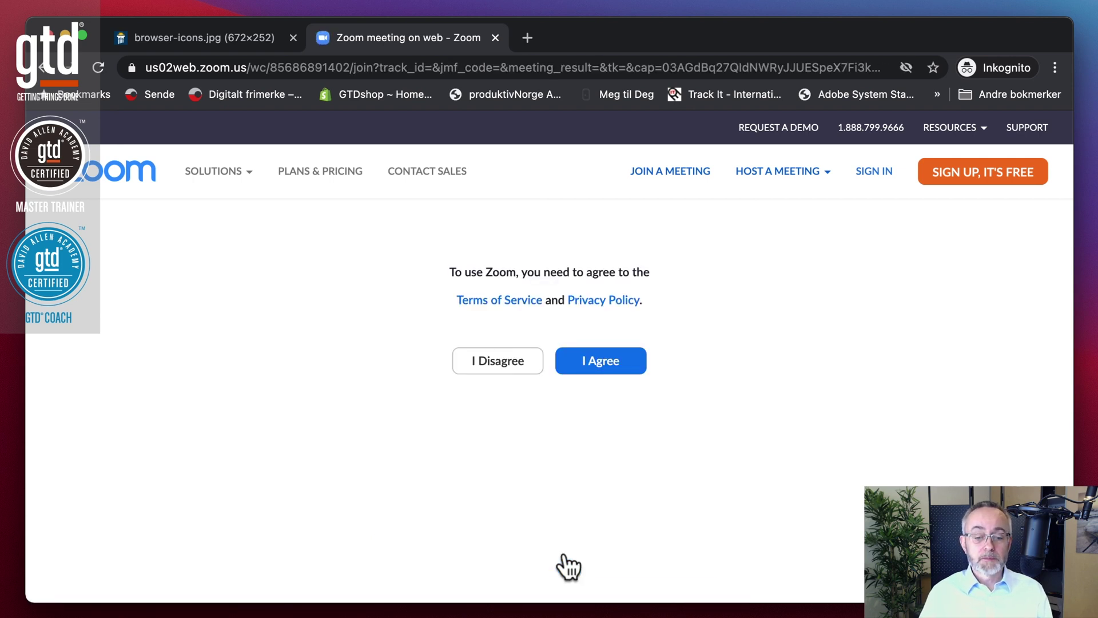
Step: Agree to the terms of service and privacy policy to enter the meeting
{"action": "left_click", "coordinate": [612, 369]}
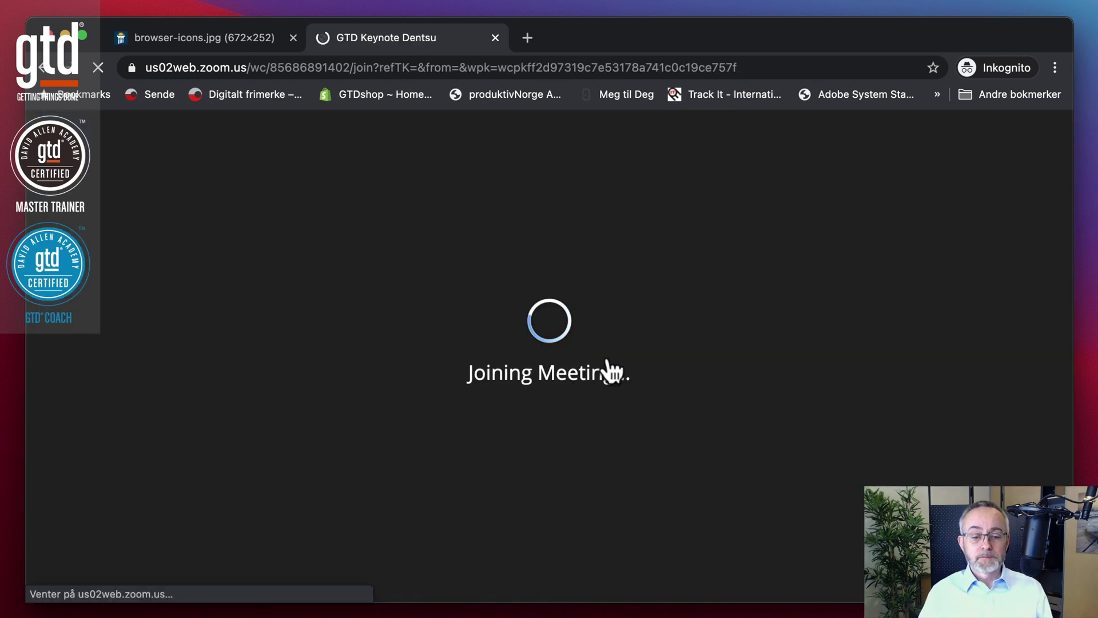